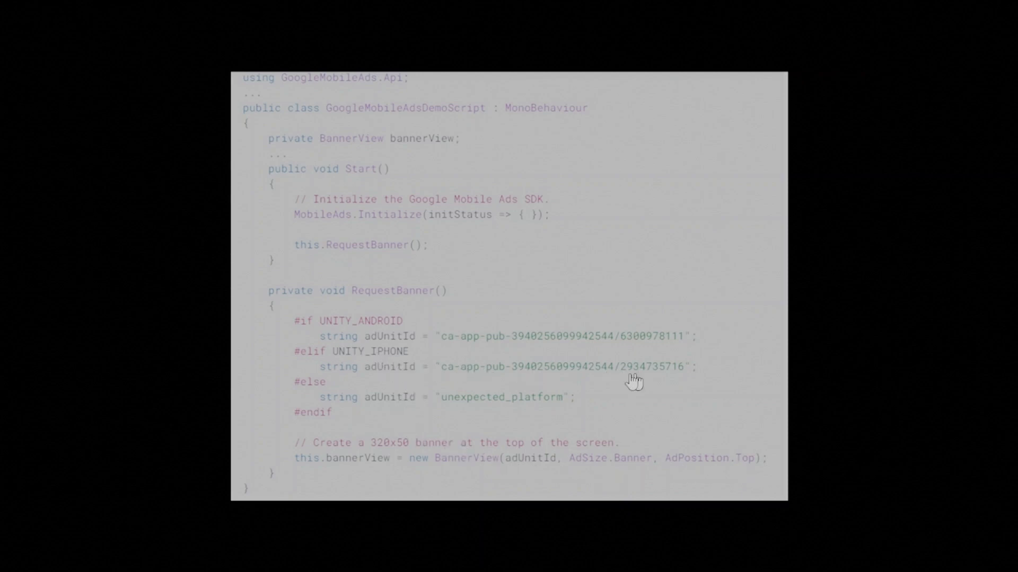
Advance past the custom AdSize snippet to the 320x50 banner at coordinate (0,50)
key(Right)
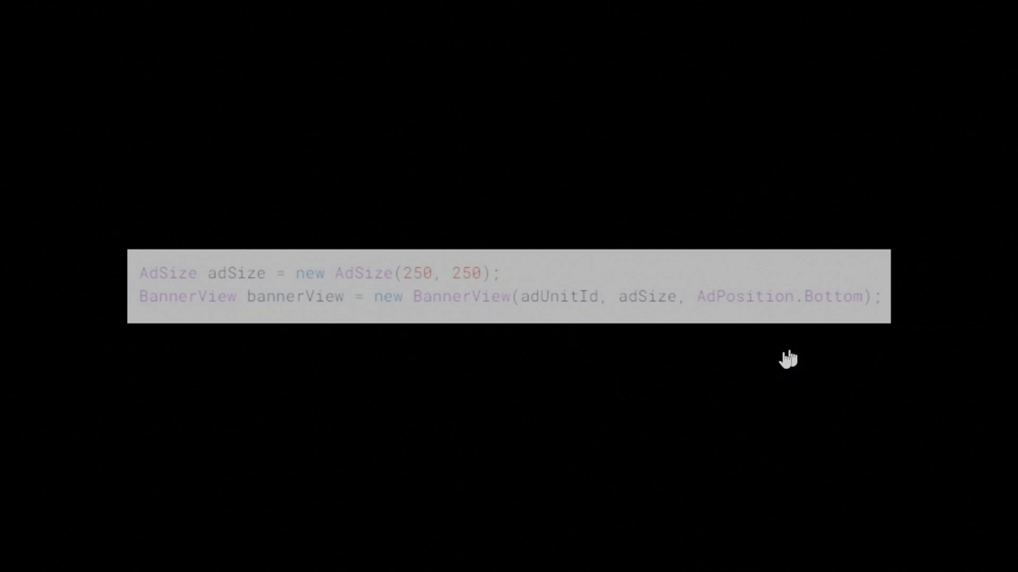
click(438, 318)
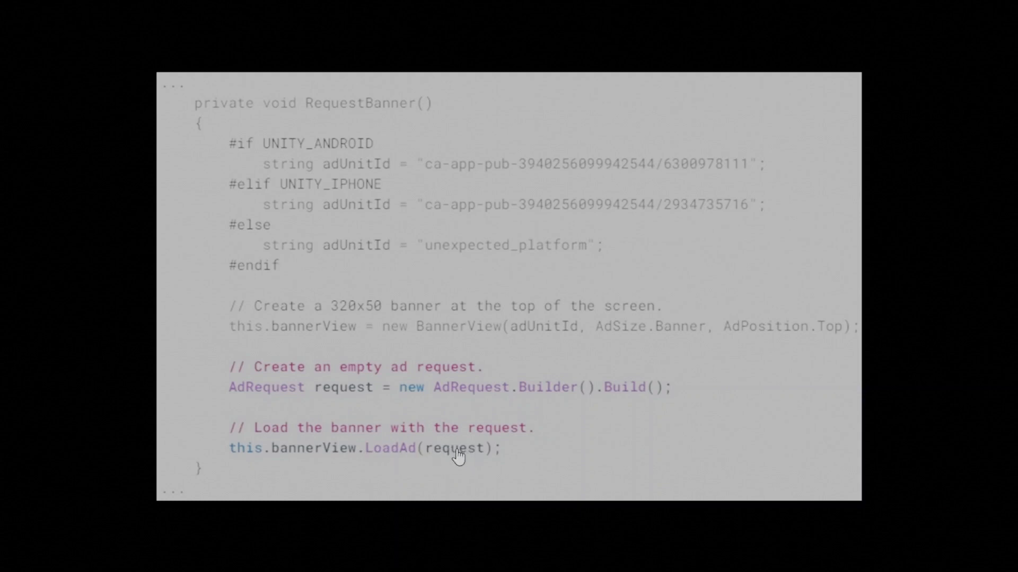
Advance from the LoadAd code to the phone showing the 320x50 test banner
click(569, 440)
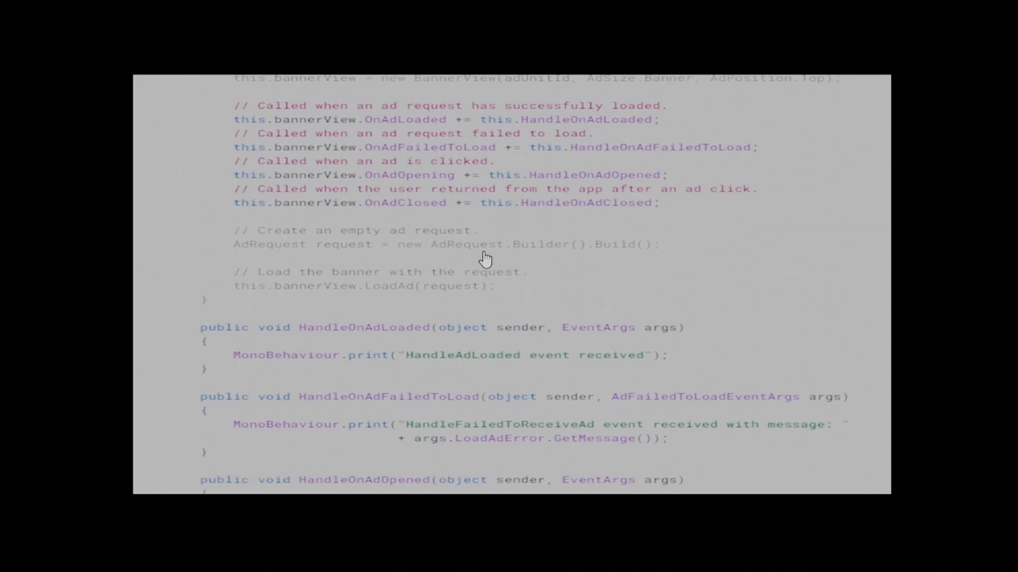
scroll(485, 258, down, 3)
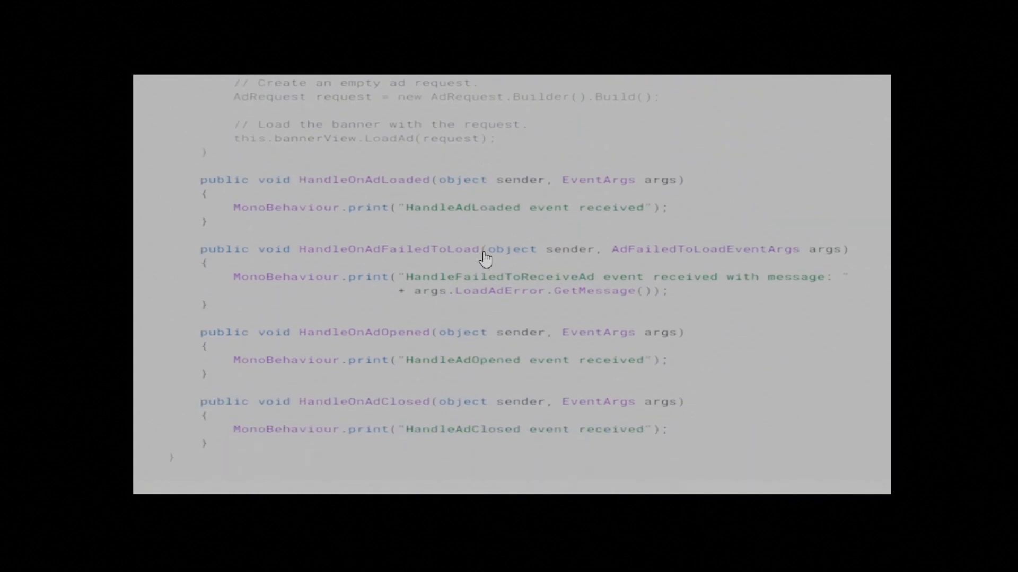